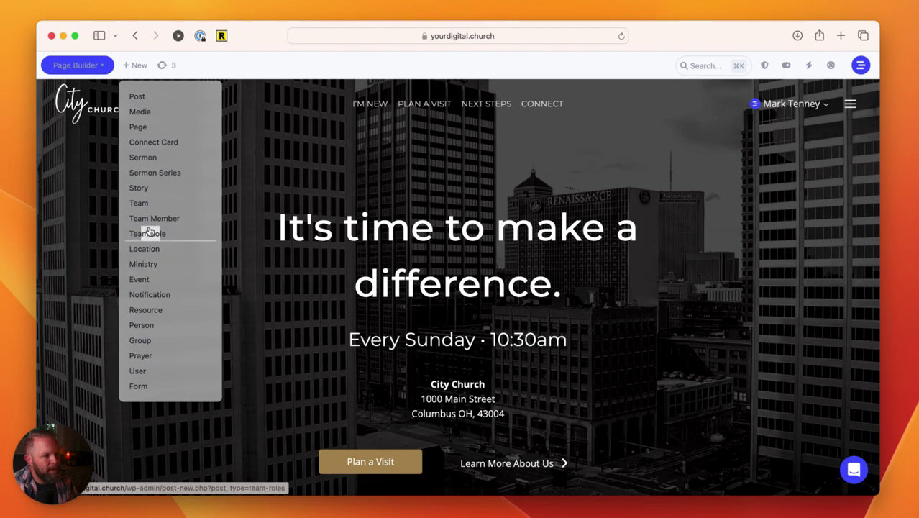
Create a new page titled "Test Page" and open it in Page Builder
click(136, 127)
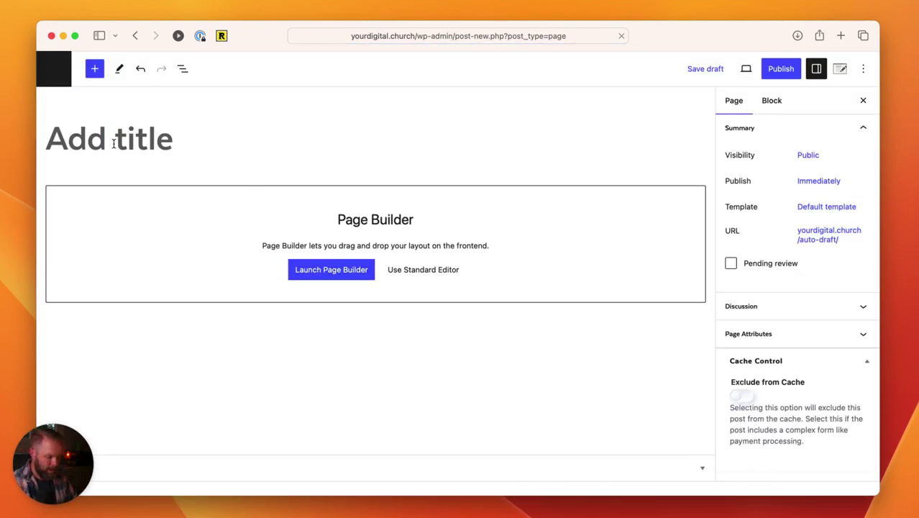
text(Test Page)
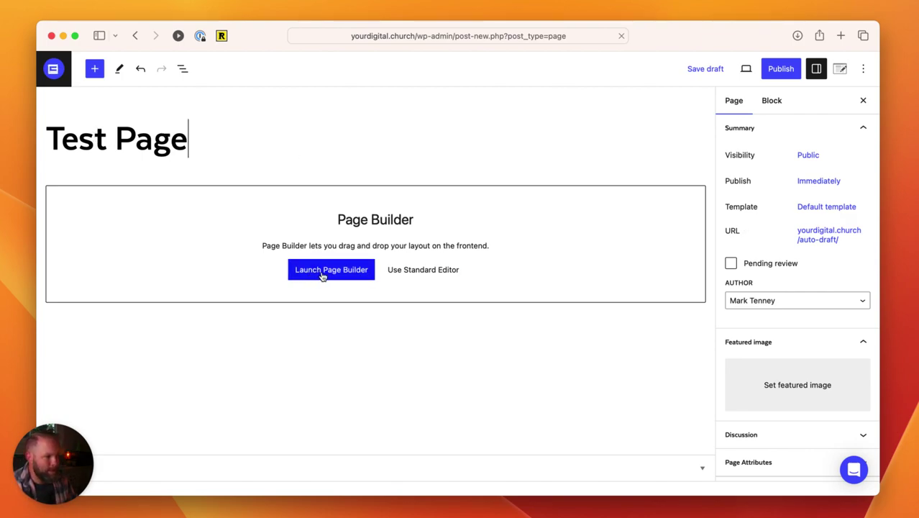
click(307, 274)
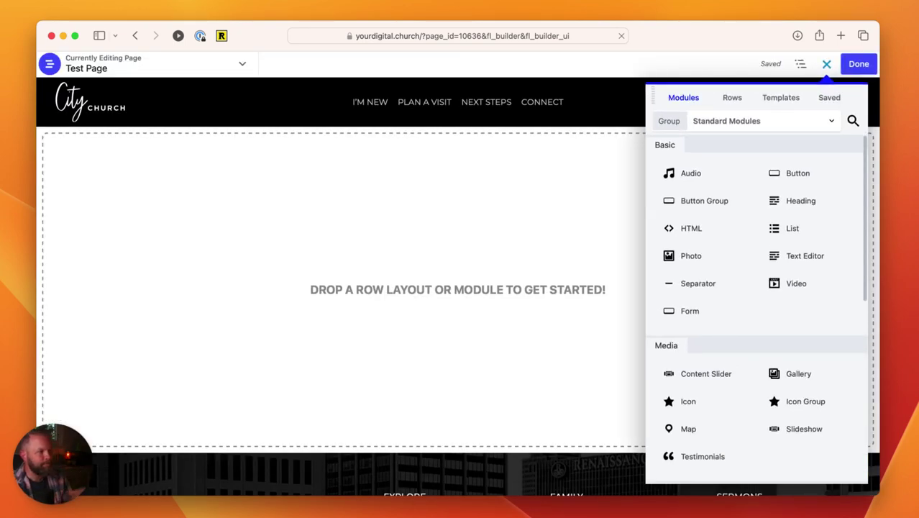
Look through the saved items, page templates, row layouts and standard modules available for building the page
click(829, 65)
click(825, 64)
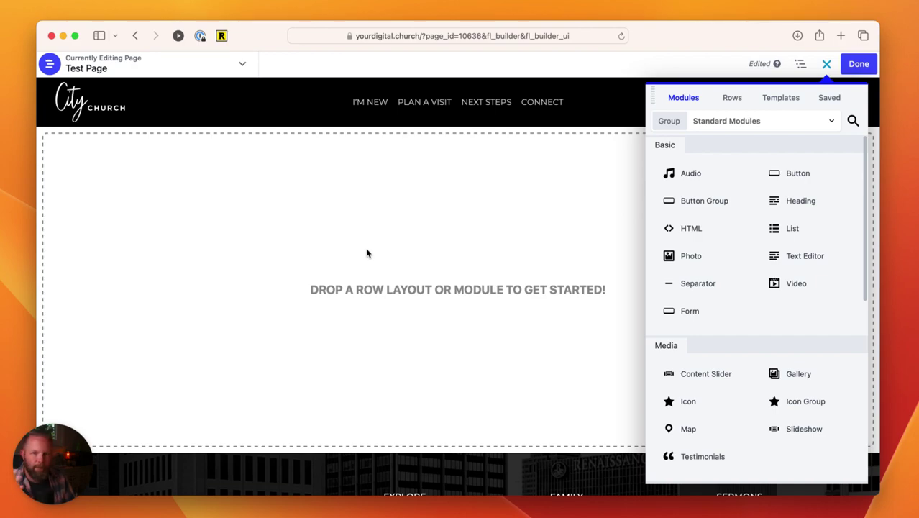
click(829, 97)
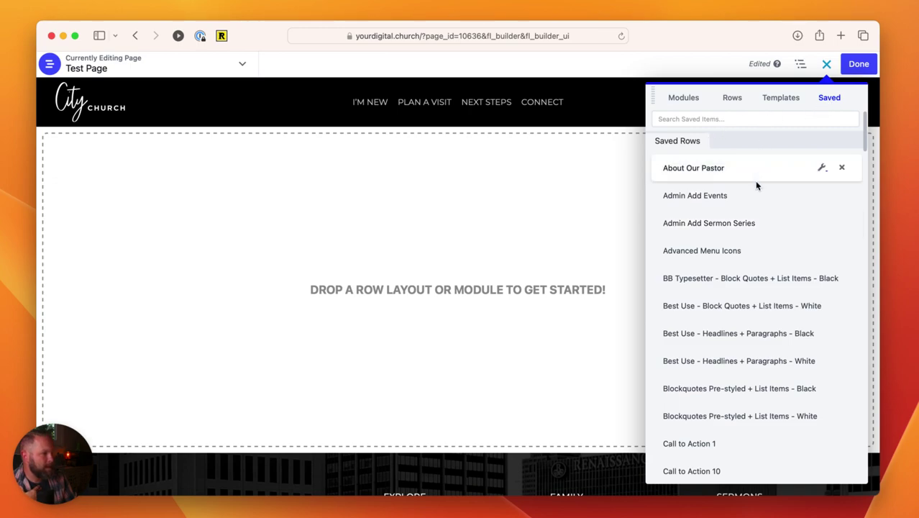
click(782, 97)
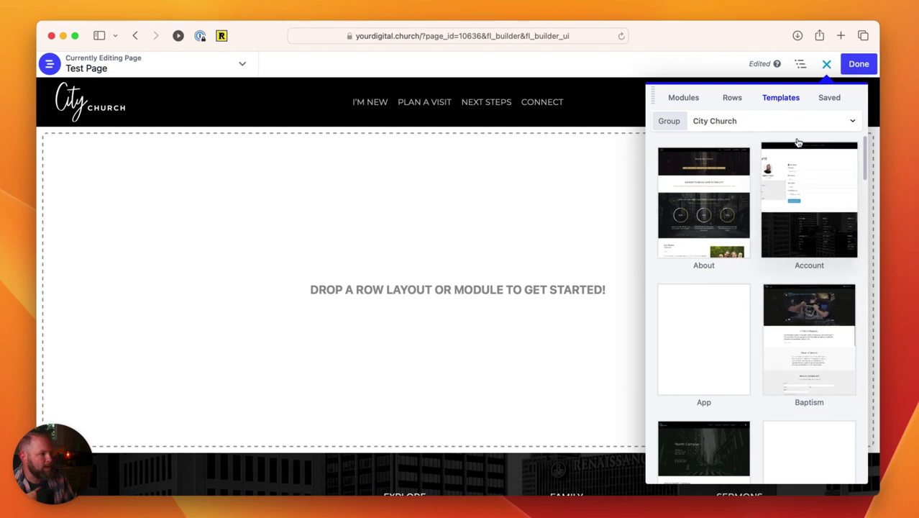
click(733, 97)
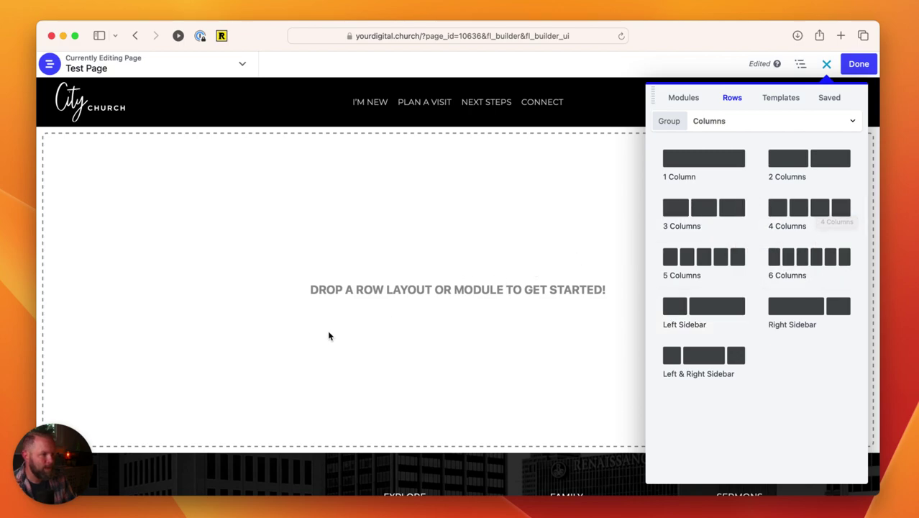
click(688, 99)
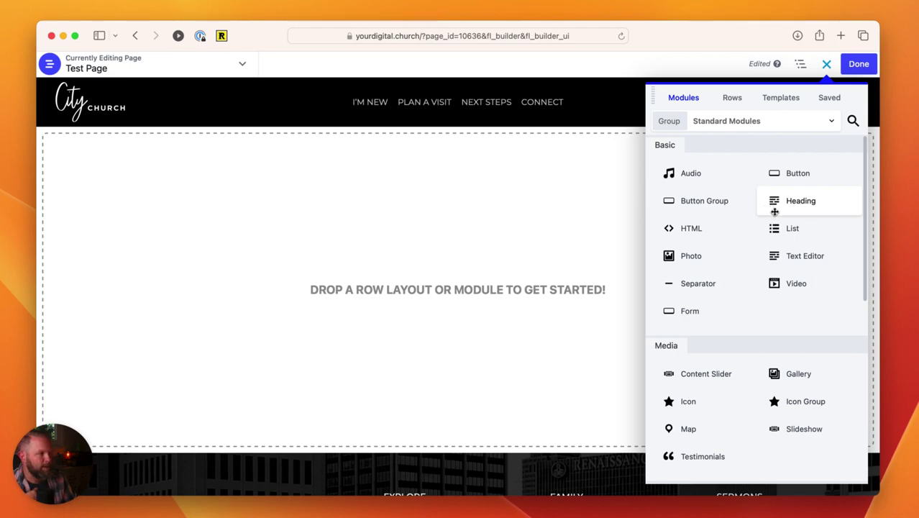
Add a Heading module to the empty page with the text "This is my heading"
drag(778, 203, 519, 269)
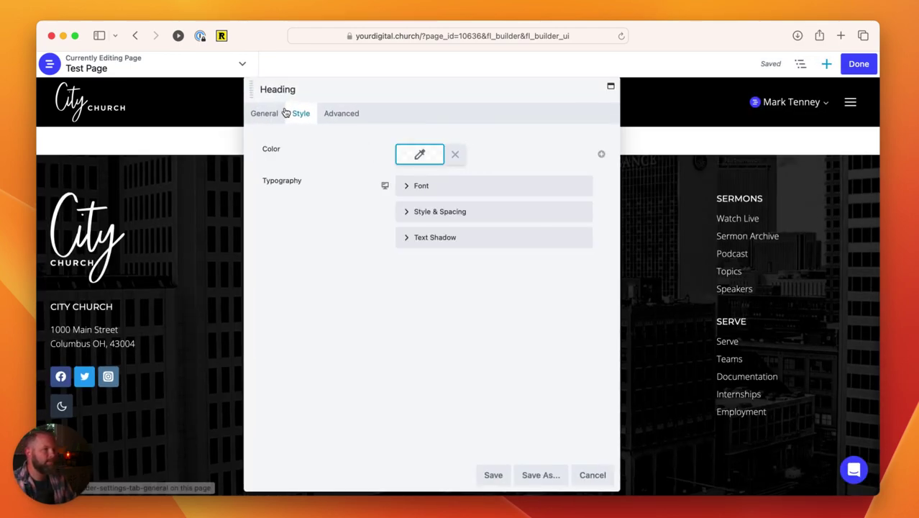
click(254, 114)
click(484, 158)
text(Th)
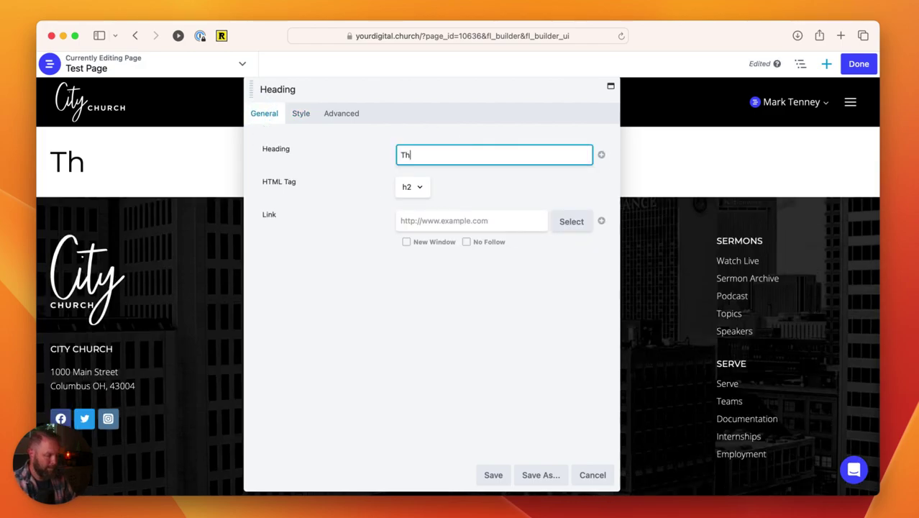
text(is is my heading)
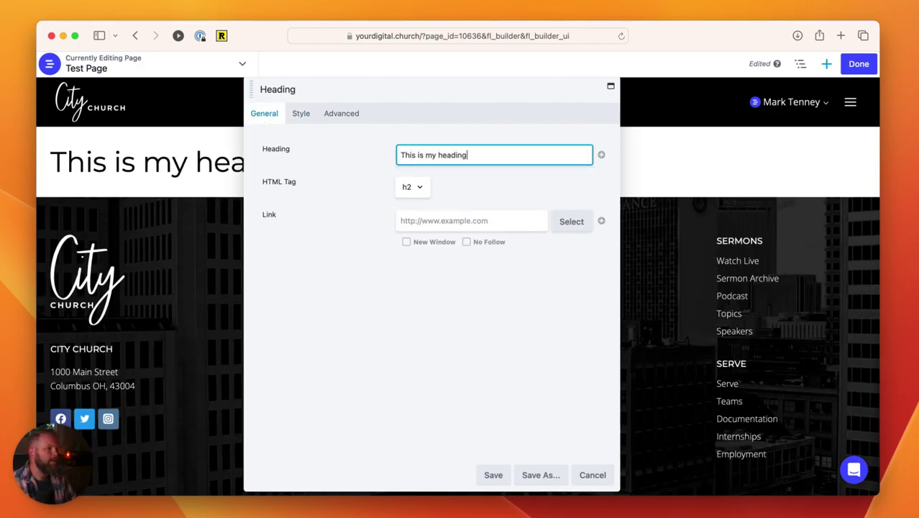
Set the heading's HTML tag to h1, center-align its text and save the module
click(420, 188)
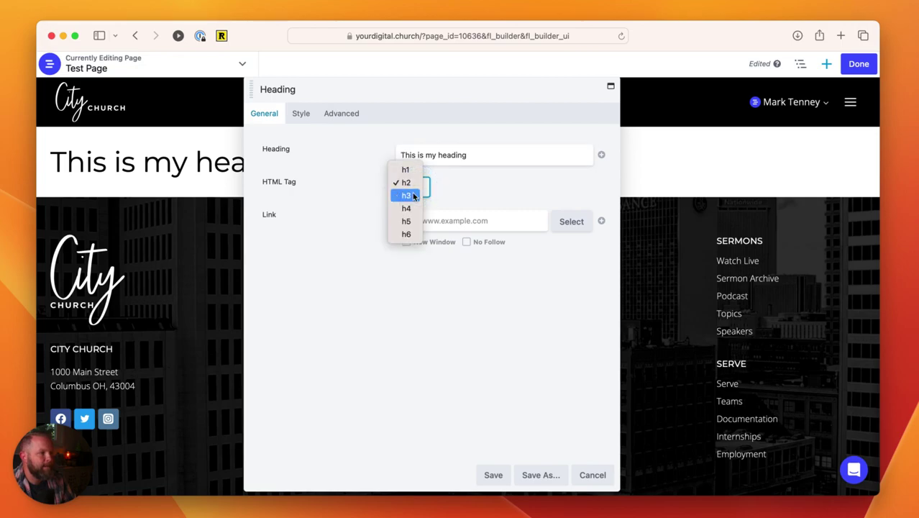
click(405, 168)
click(303, 113)
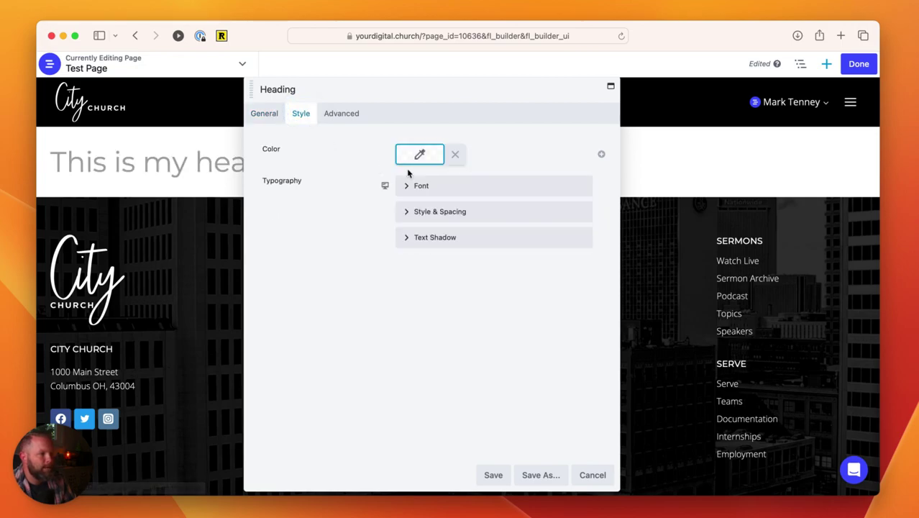
click(420, 186)
click(560, 265)
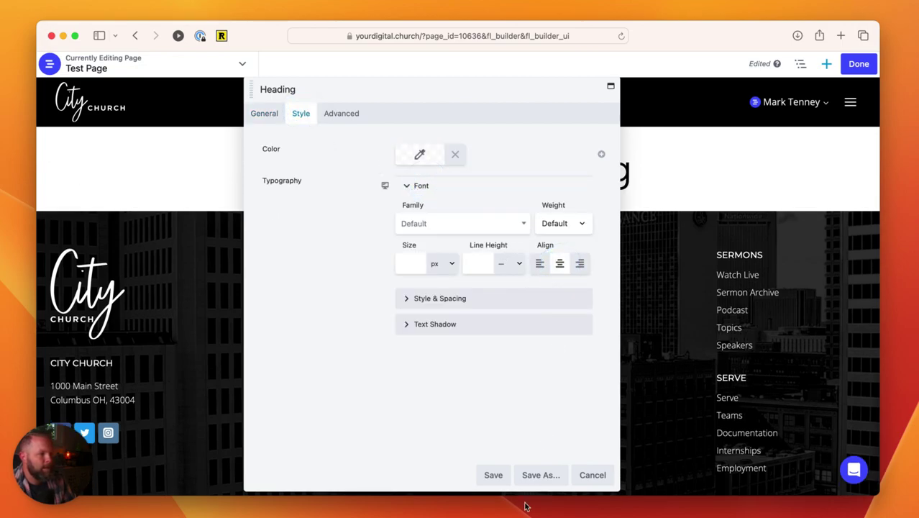
click(494, 475)
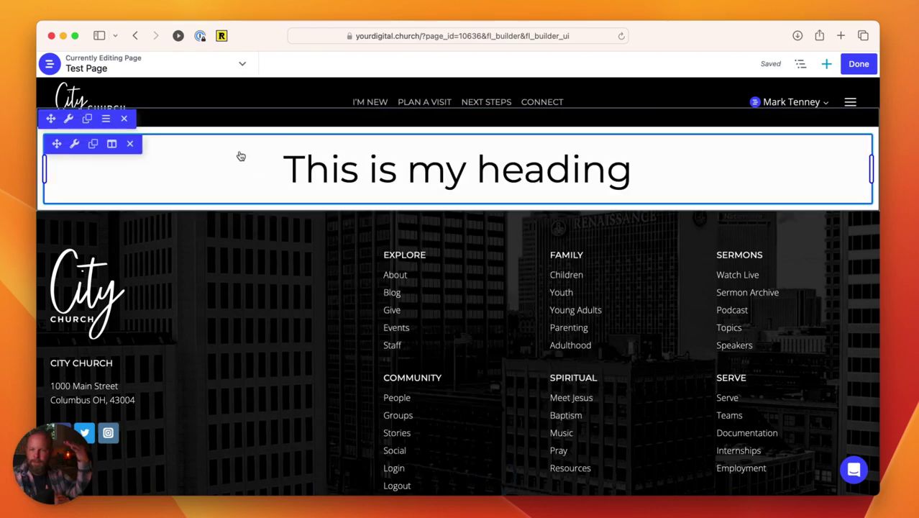
Set the heading row's top and bottom padding to 64 px and save the row settings
mouse_move(69, 118)
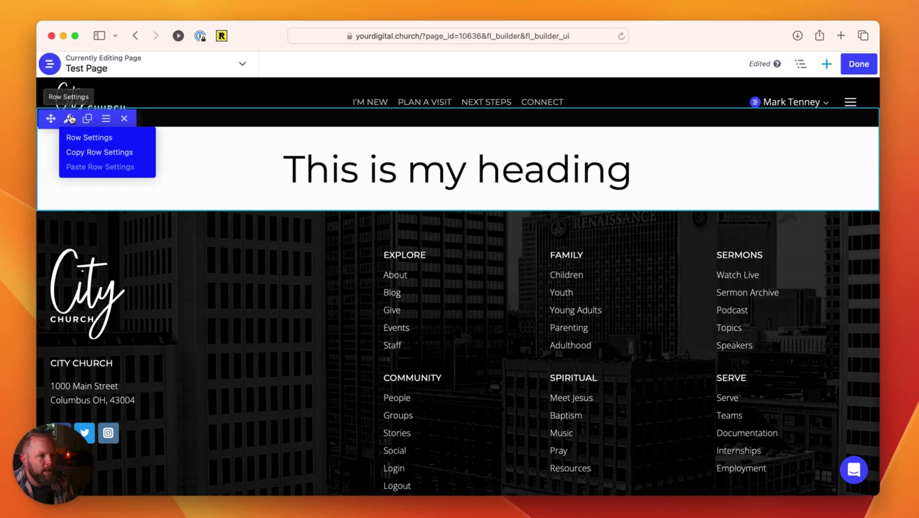
click(80, 139)
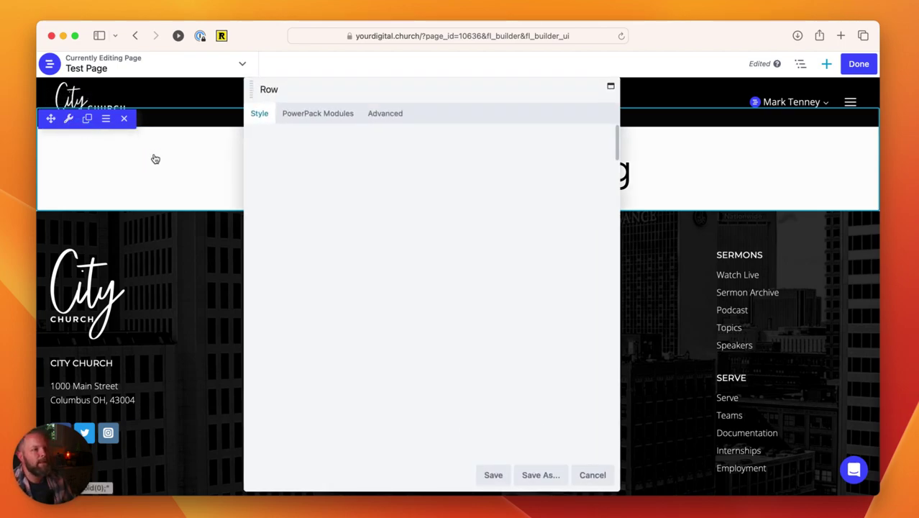
click(386, 113)
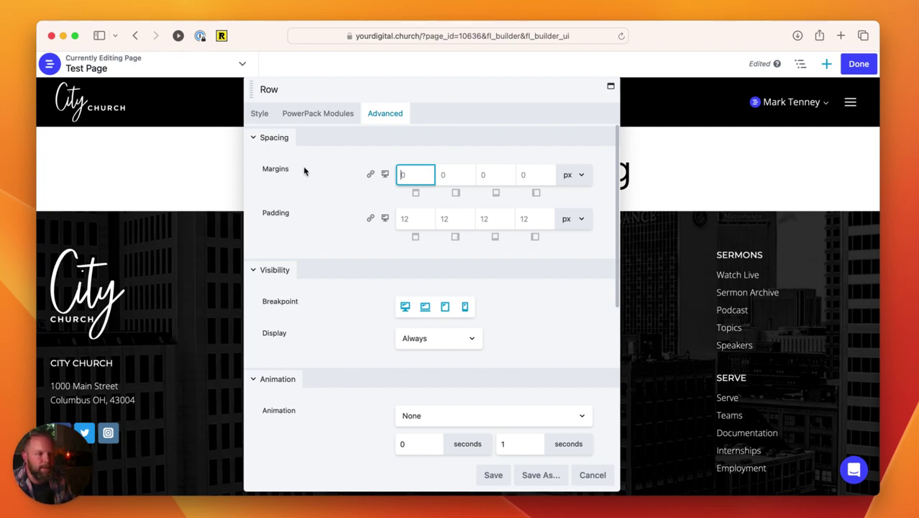
click(419, 221)
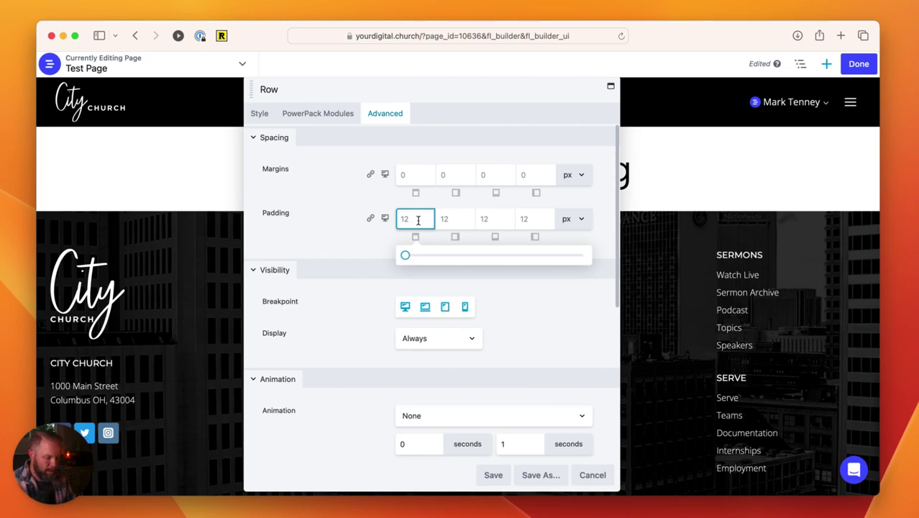
text(64)
click(495, 218)
text(64)
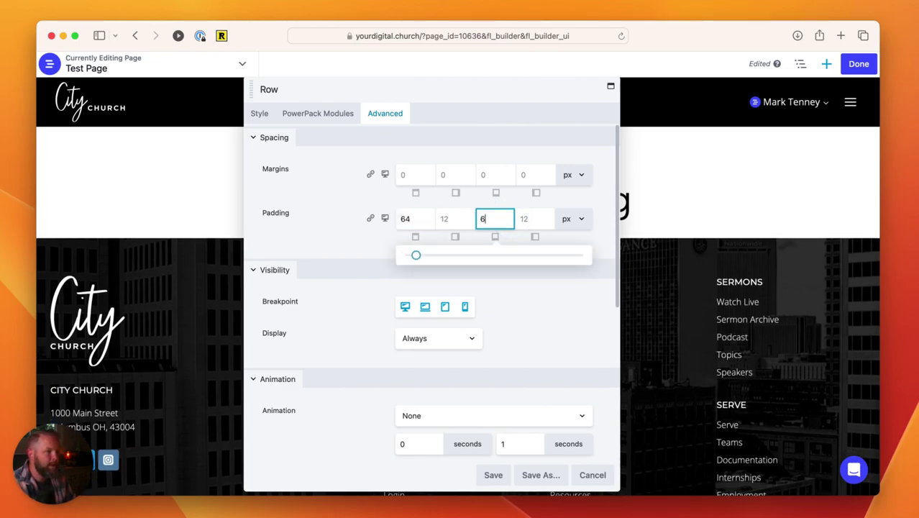
drag(488, 85, 703, 100)
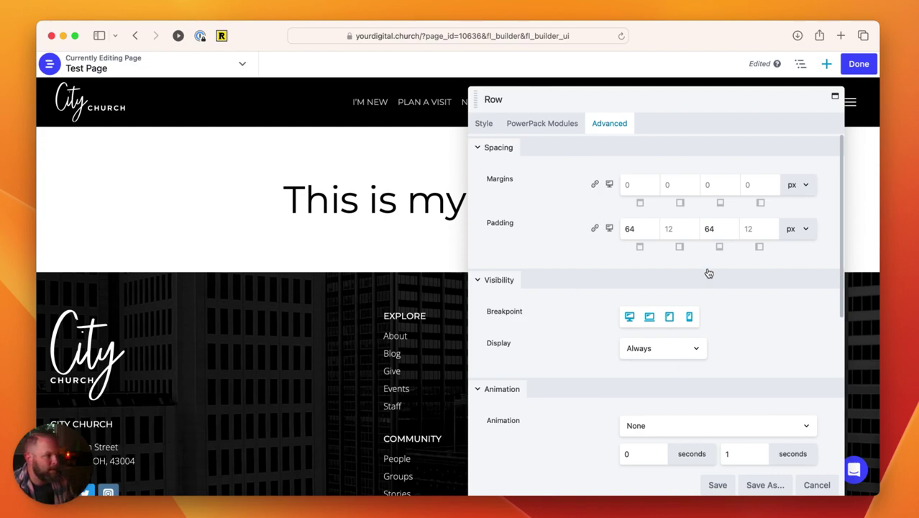
click(716, 485)
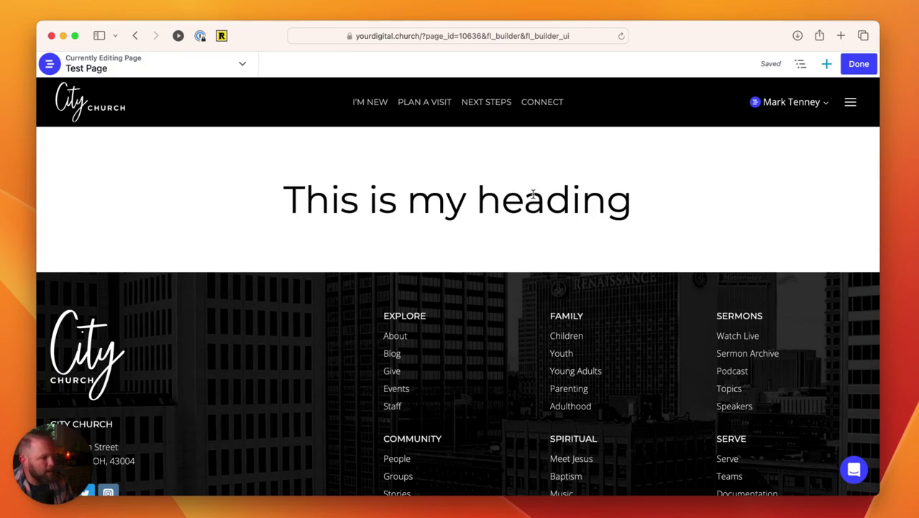
Add a Button module beneath the heading in the same row, center-align it and save it
click(826, 64)
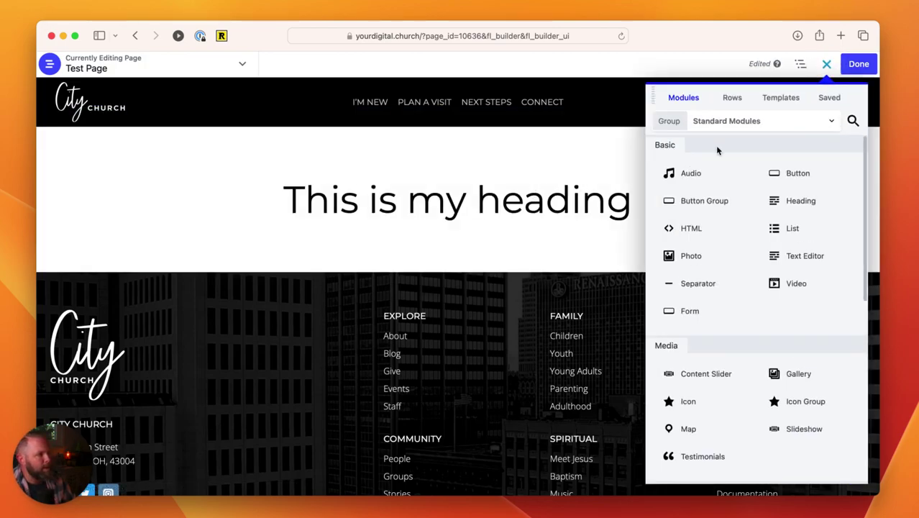
drag(776, 180, 519, 282)
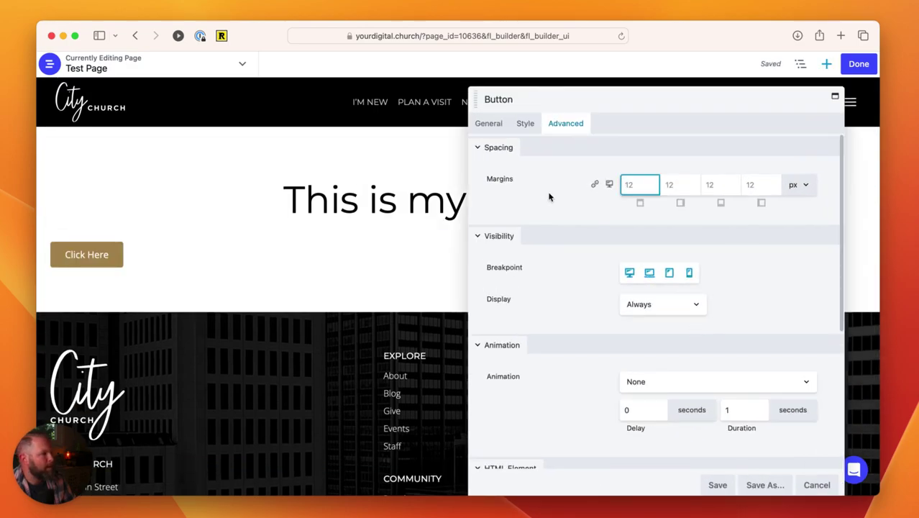
click(488, 123)
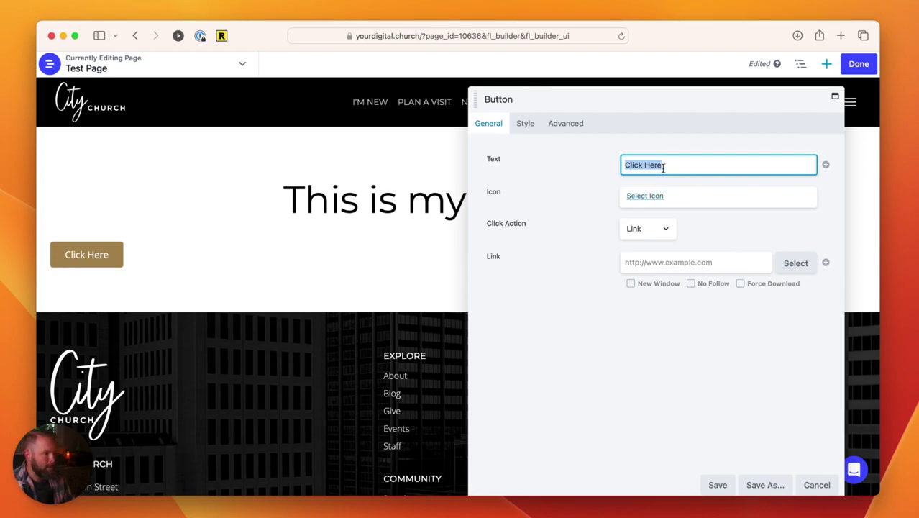
click(527, 124)
click(649, 196)
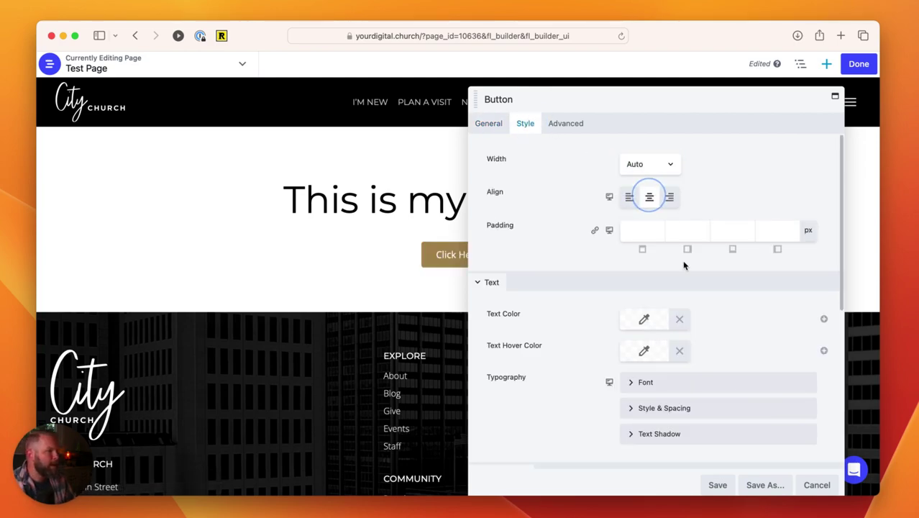
click(717, 485)
Add a second Heading module between the main heading and the button, with the text "Subheading Here"
click(826, 64)
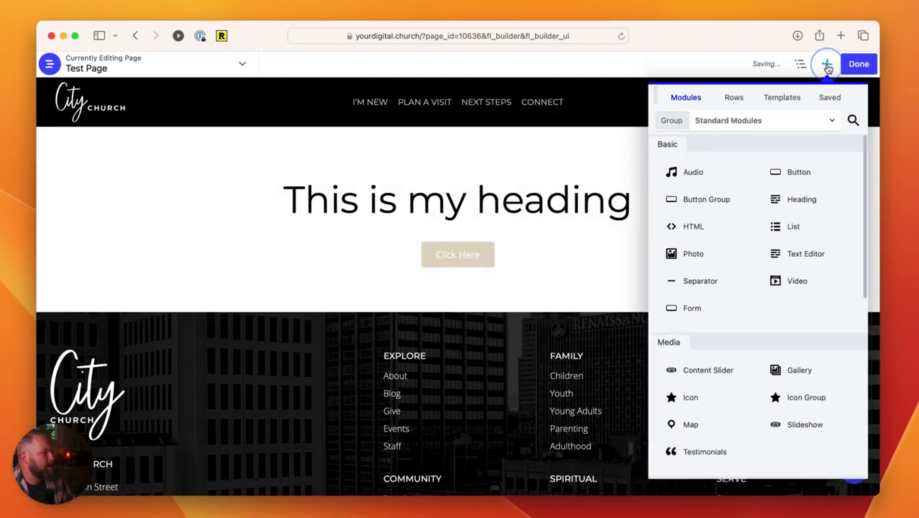
drag(794, 198, 505, 257)
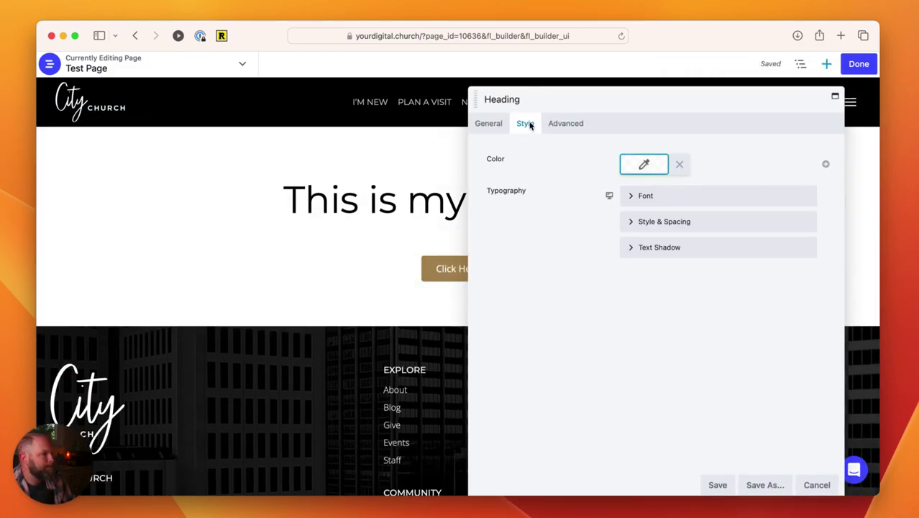
click(497, 123)
click(634, 165)
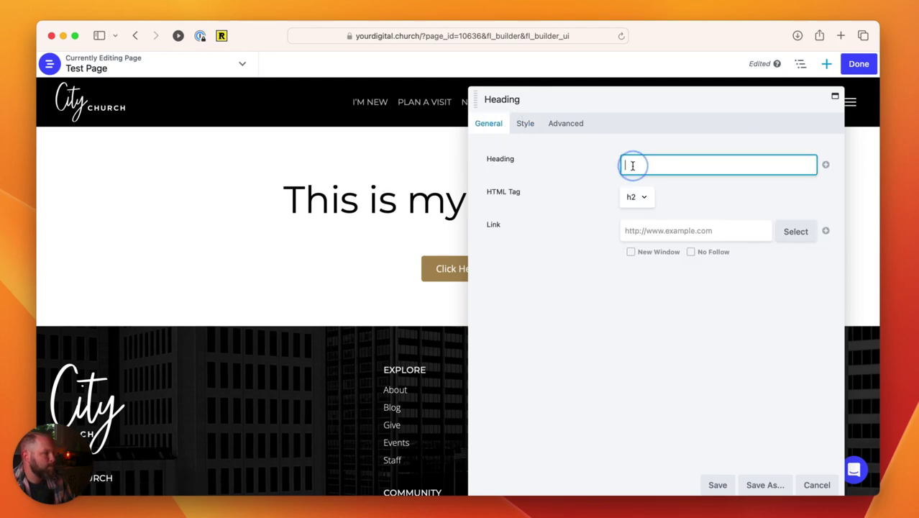
text(Subheading Here)
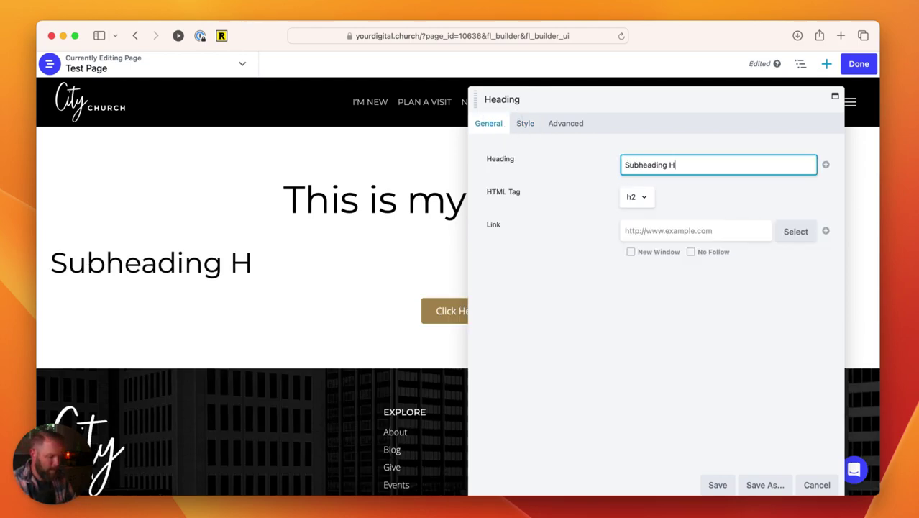
Center-align the subheading's text and save the module
click(525, 123)
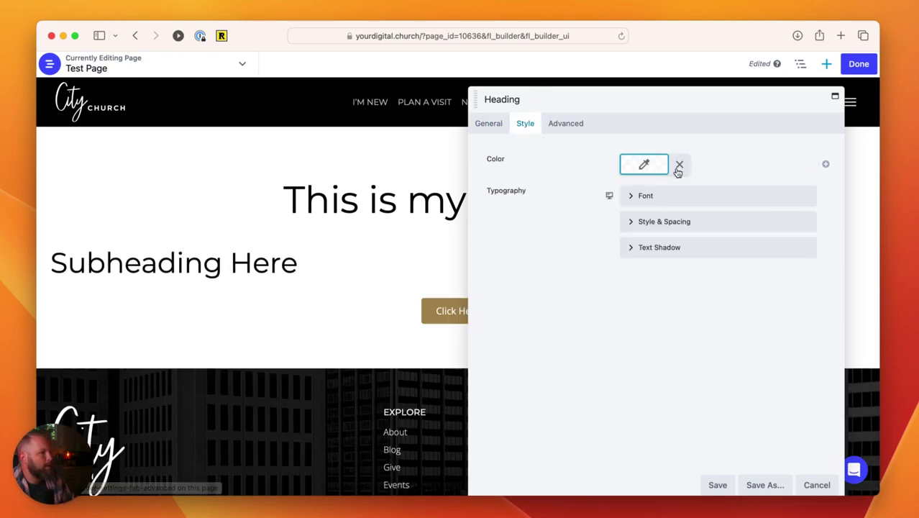
click(673, 195)
click(781, 272)
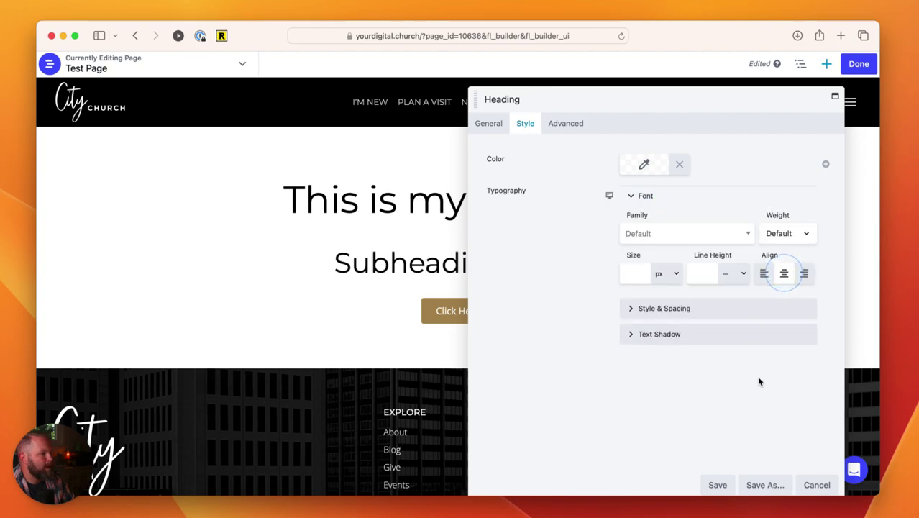
click(718, 484)
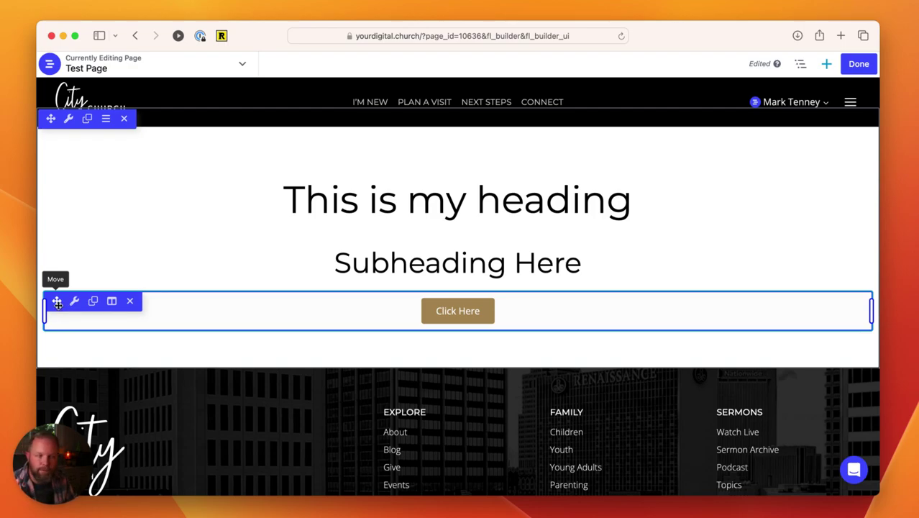
Try the button directly above the subheading, and finally place it in its own row below the heading row
drag(57, 301, 366, 240)
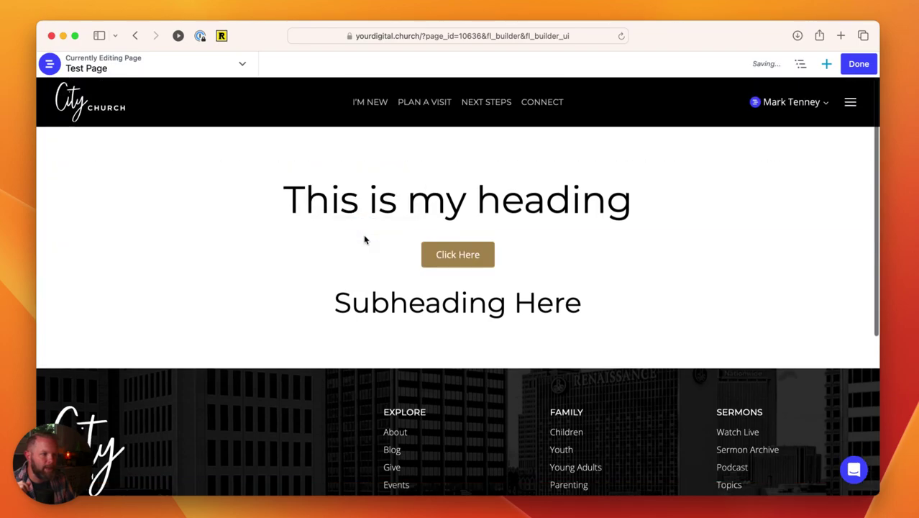
drag(56, 244, 169, 381)
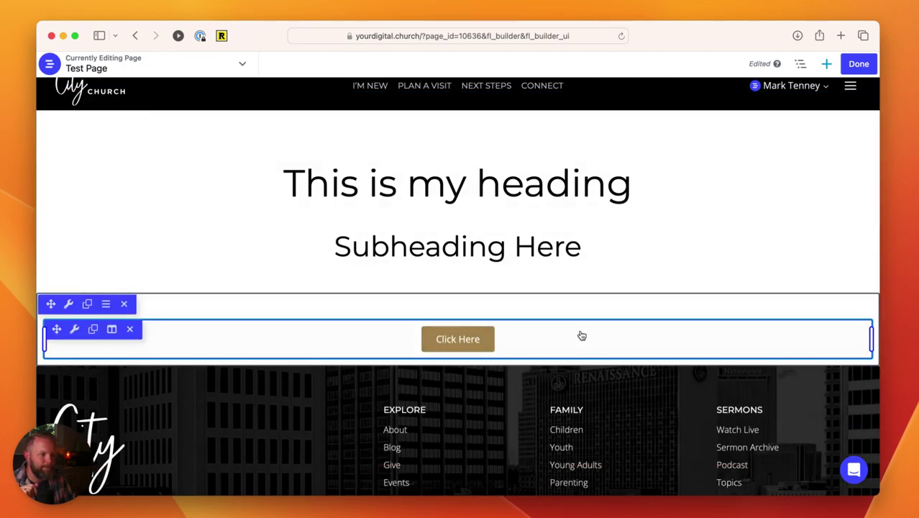
Insert a two-column layout directly above the button, inside the button's row
click(826, 64)
click(733, 97)
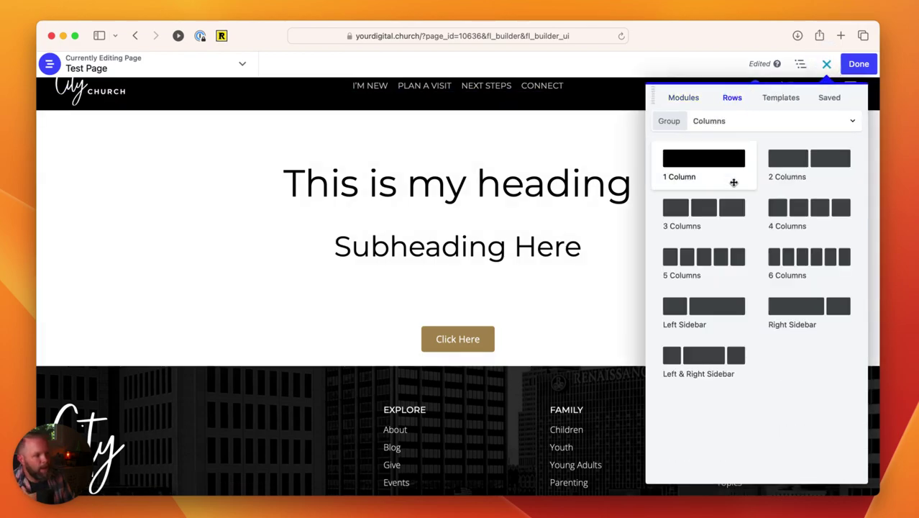
drag(811, 163, 487, 396)
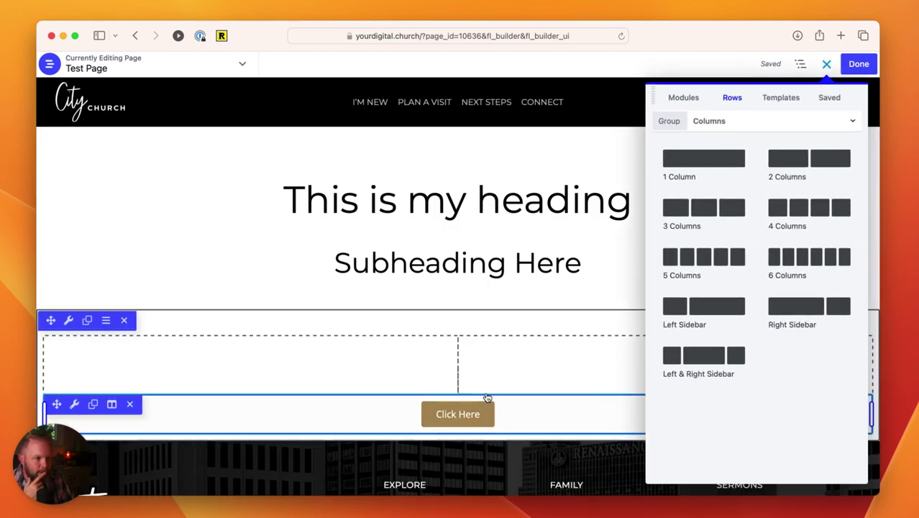
Move the Click Here button into the first of the two new columns and delete the empty column left beneath them
click(801, 65)
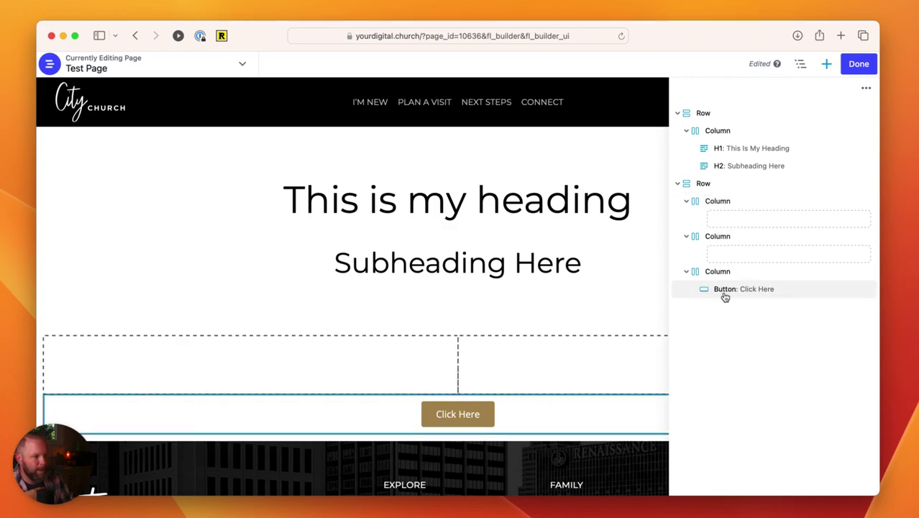
drag(60, 408, 81, 355)
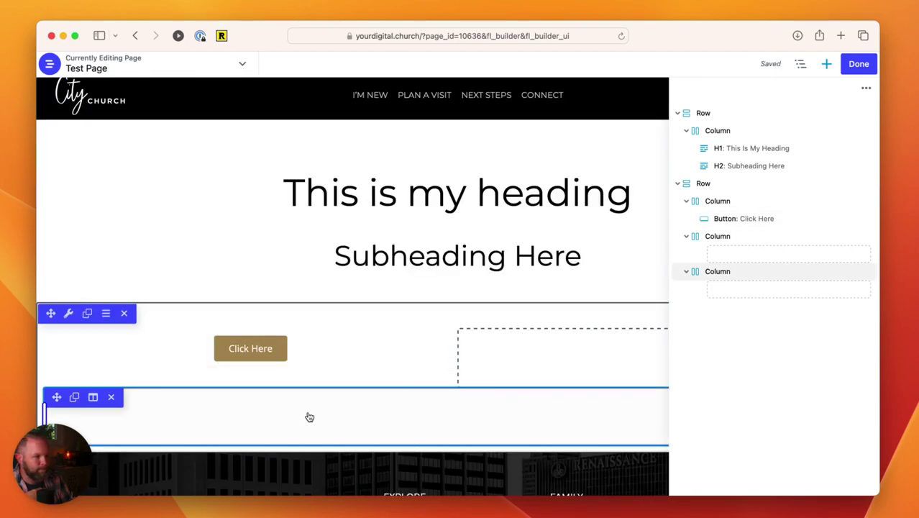
click(111, 399)
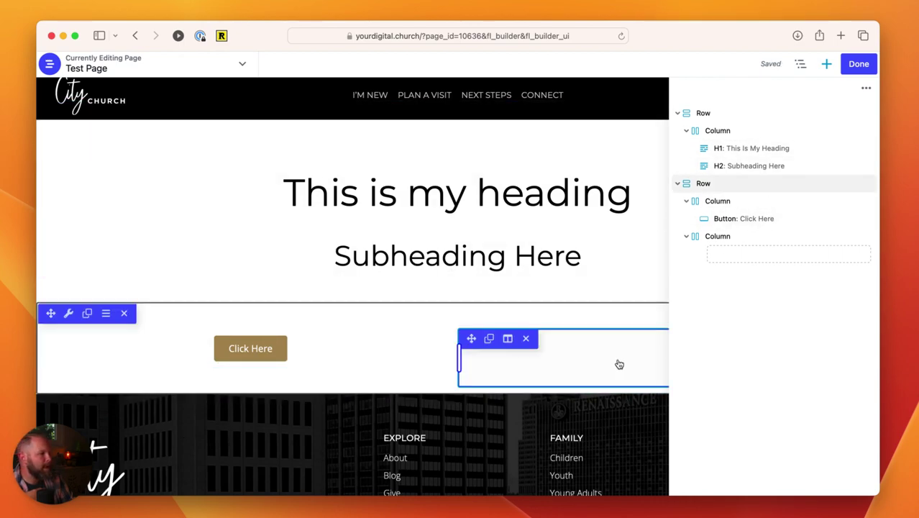
Add a Photo module in the empty column beside the button, using the media library photo of the person on the cliff
click(827, 66)
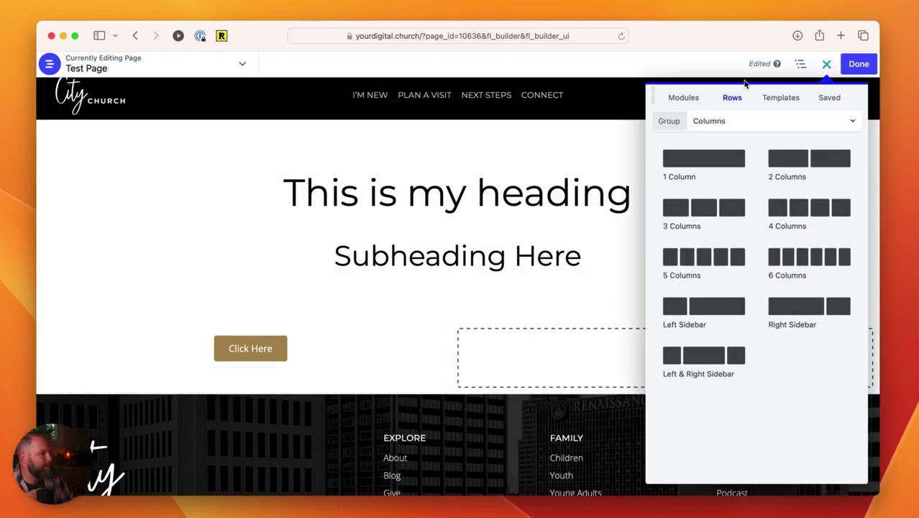
click(692, 101)
drag(677, 254, 581, 439)
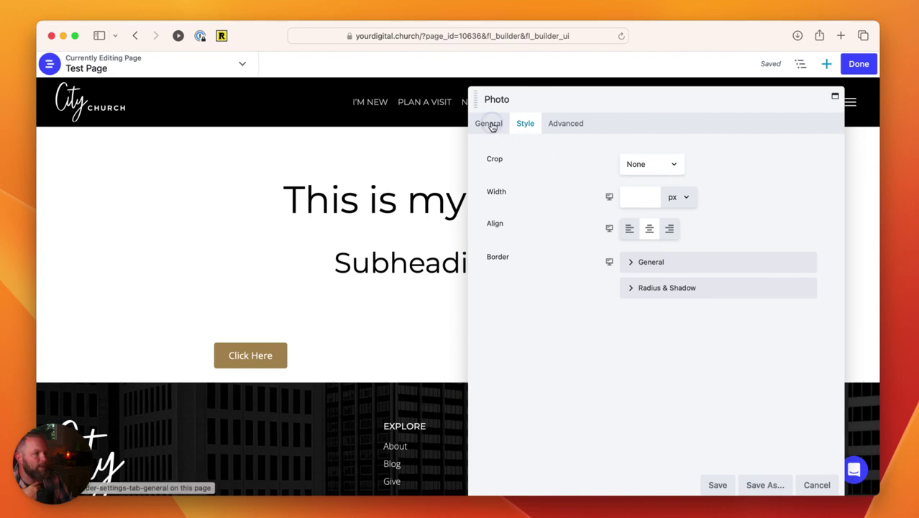
click(489, 123)
click(645, 195)
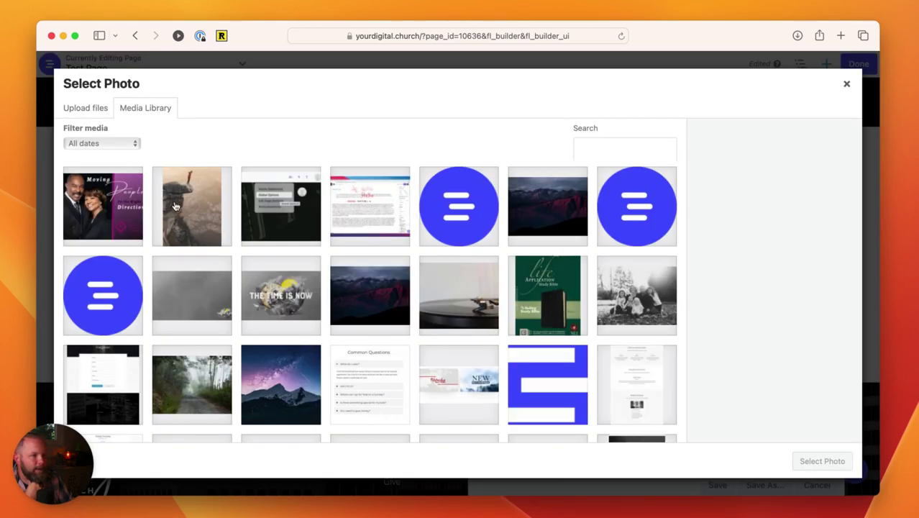
click(175, 206)
click(822, 461)
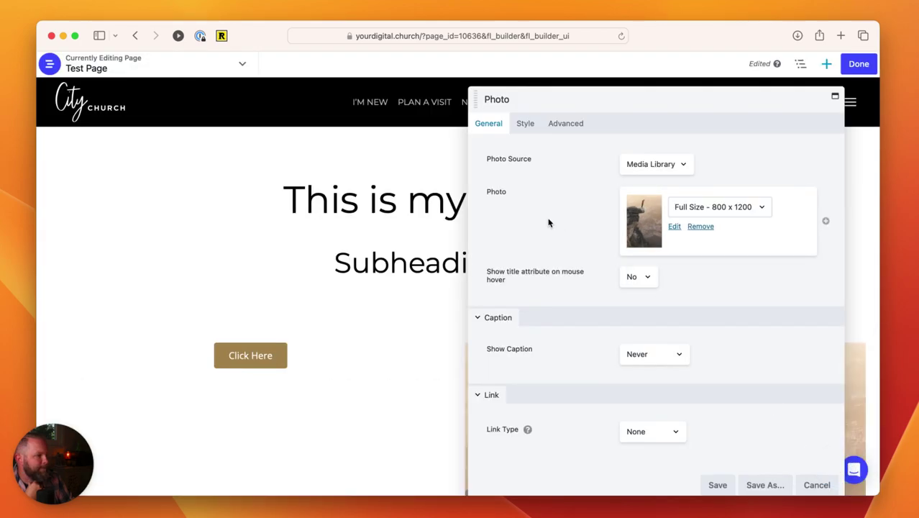
Round all four corners of the photo with a 12 px border radius and save the module
drag(611, 98, 225, 106)
scroll(708, 397, down, 10)
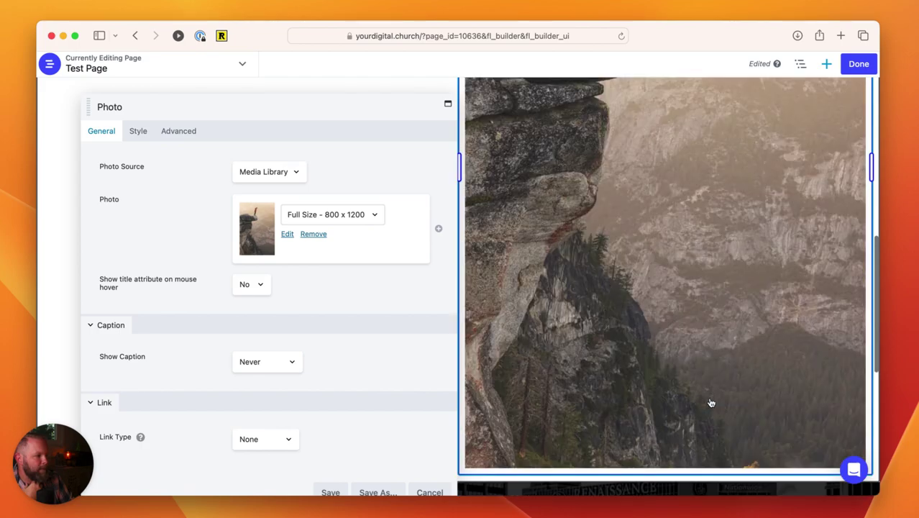
click(139, 131)
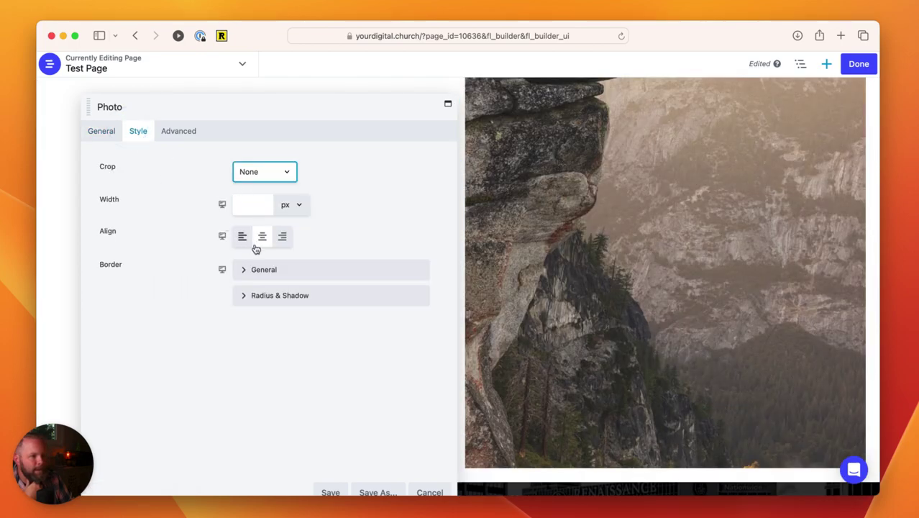
click(278, 295)
click(262, 330)
text(12)
click(269, 310)
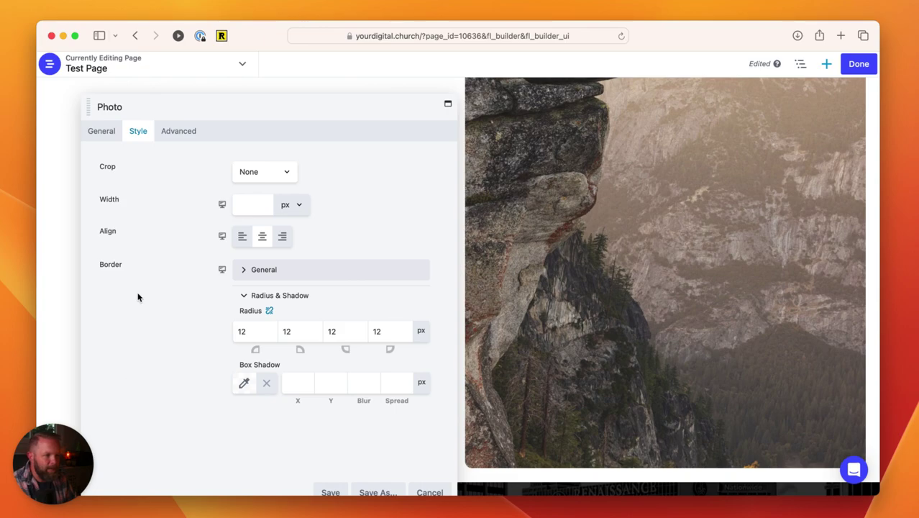
drag(234, 112, 358, 121)
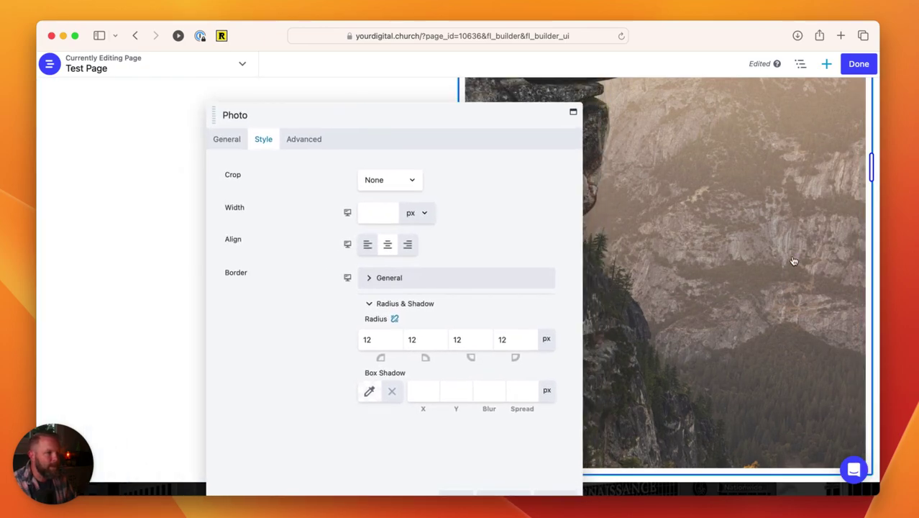
scroll(796, 264, up, 3)
scroll(795, 264, up, 5)
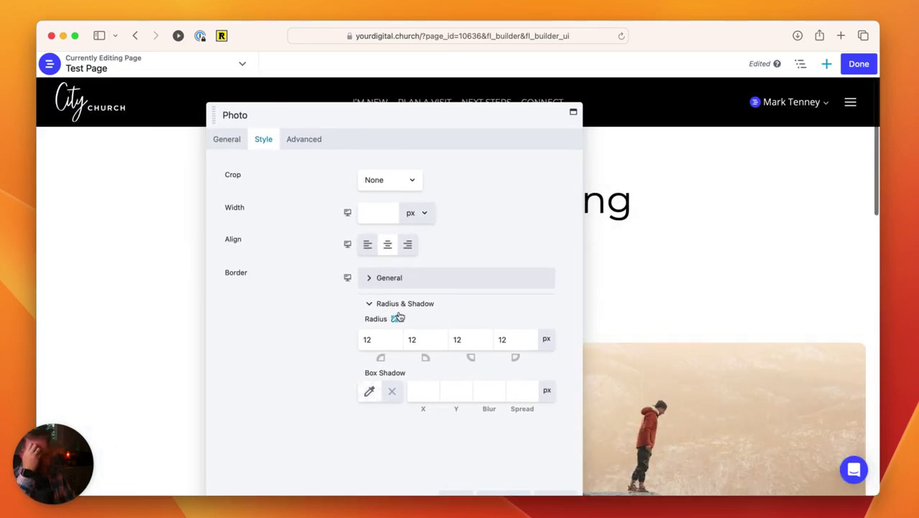
click(464, 477)
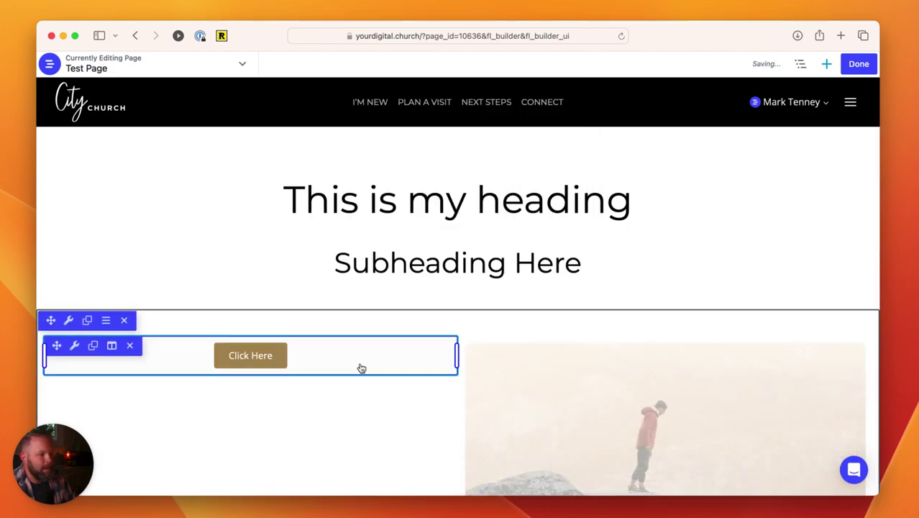
Set the fixed content width of the button and photo row to 980 px and save the row settings
scroll(281, 319, down, 5)
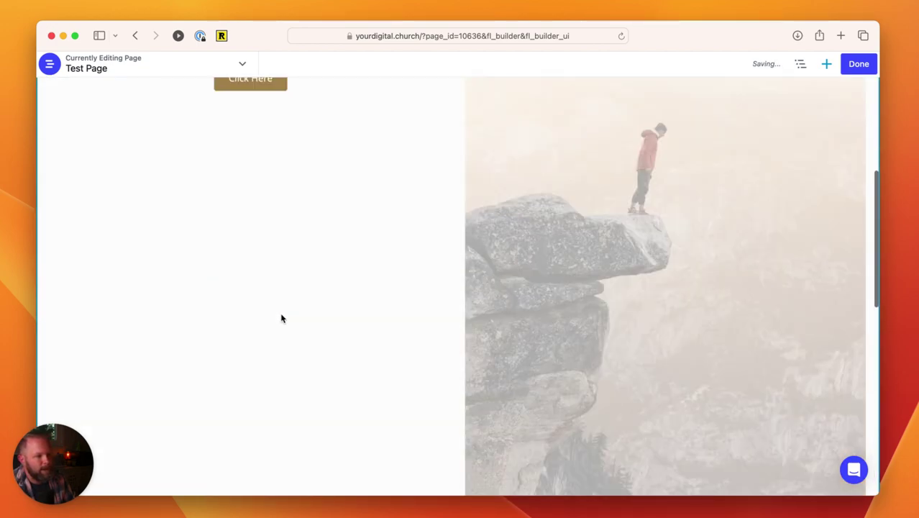
scroll(475, 339, up, 2)
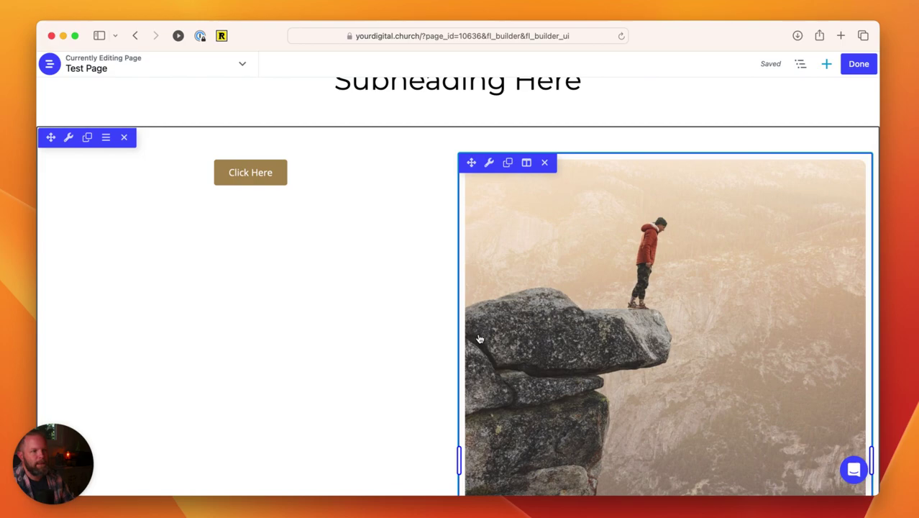
mouse_move(69, 137)
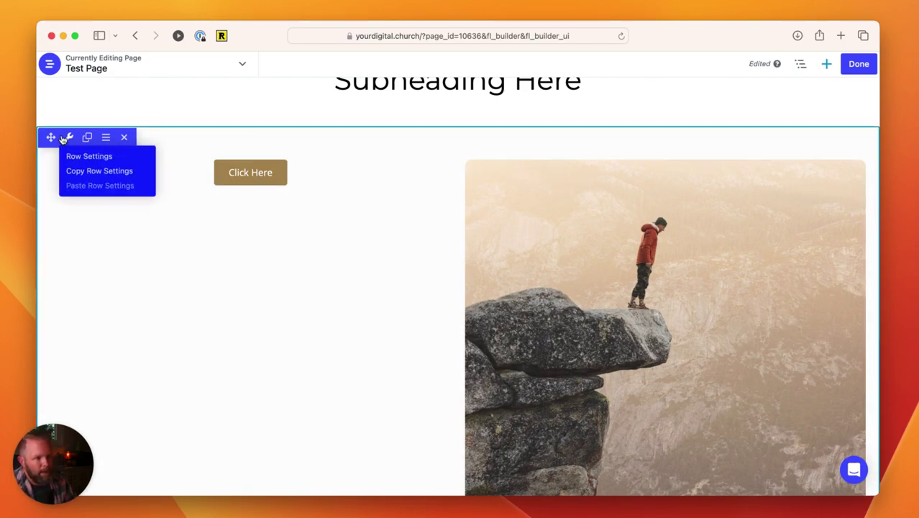
click(72, 163)
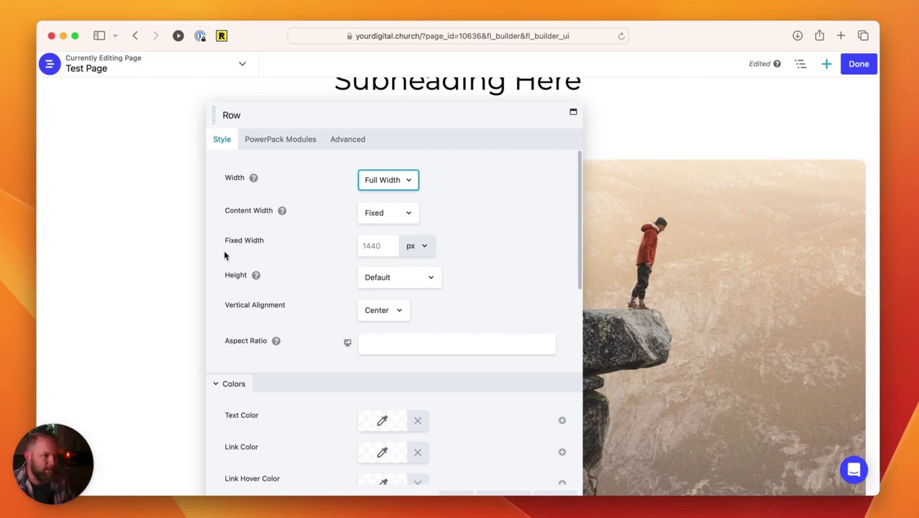
click(375, 247)
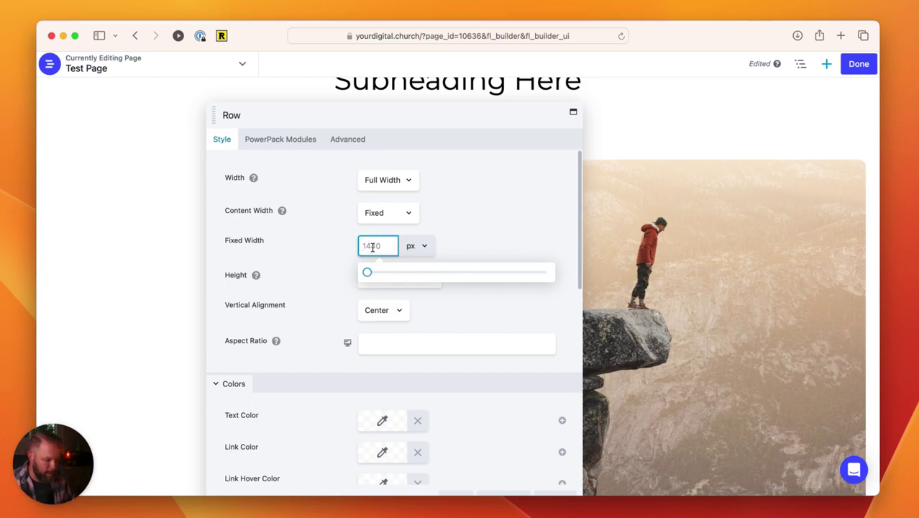
text(980)
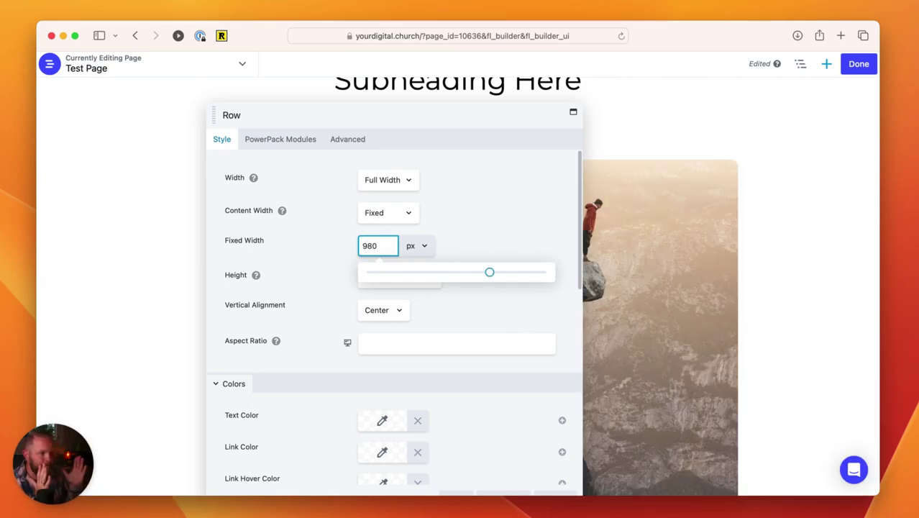
scroll(460, 371, down, 5)
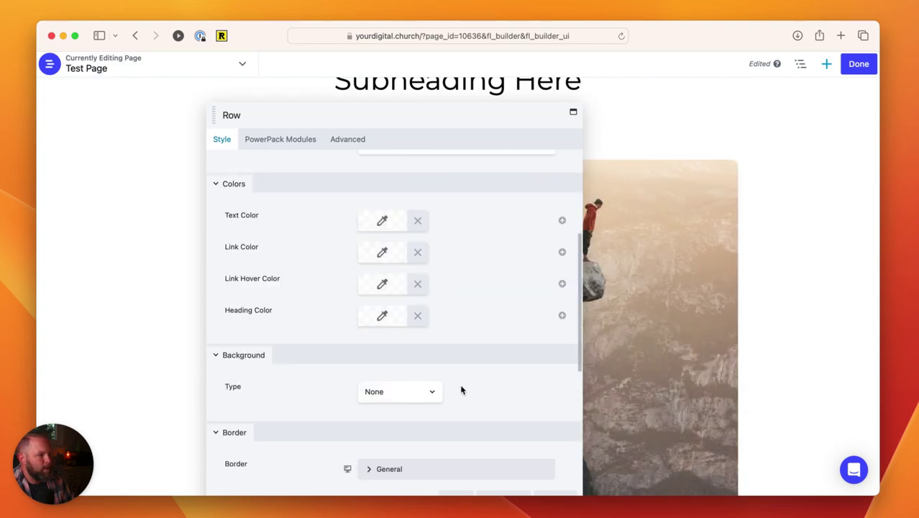
drag(391, 114, 364, 82)
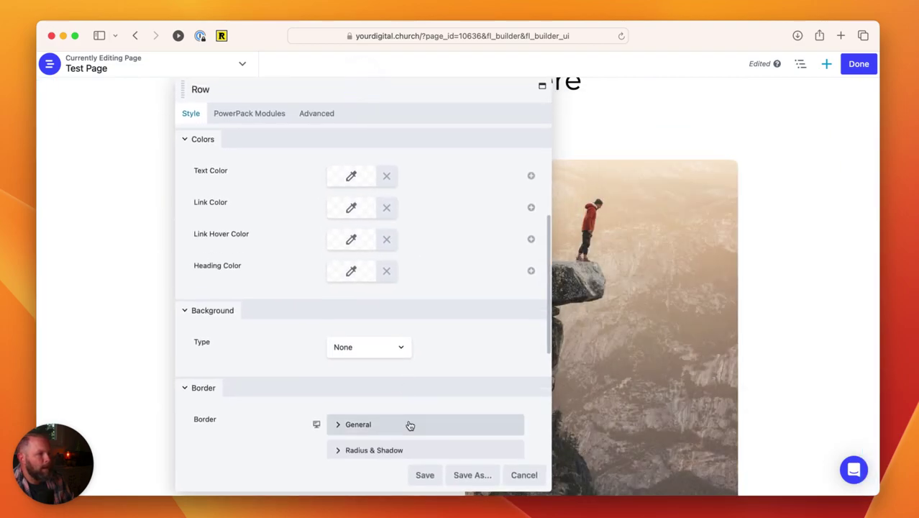
click(422, 474)
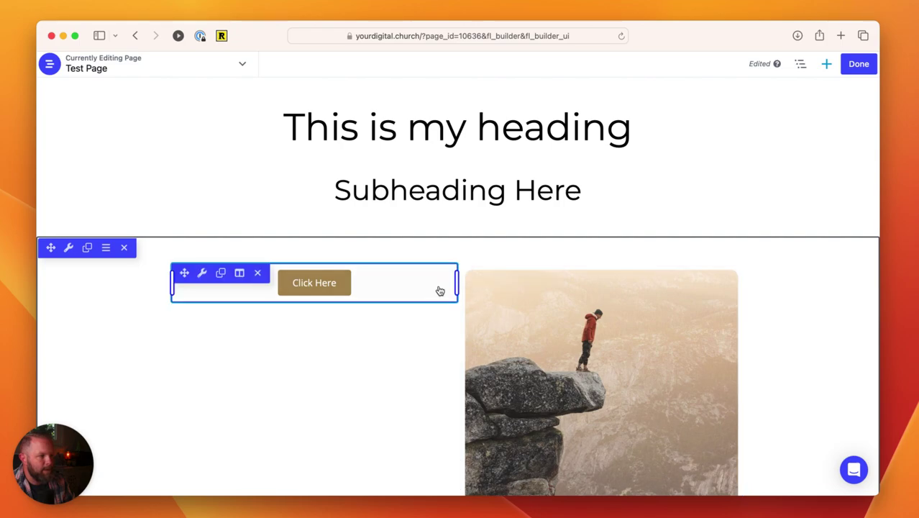
Reload the page editor in safe mode by appending "&safemode" to the page address
scroll(437, 289, down, 5)
scroll(390, 361, up, 10)
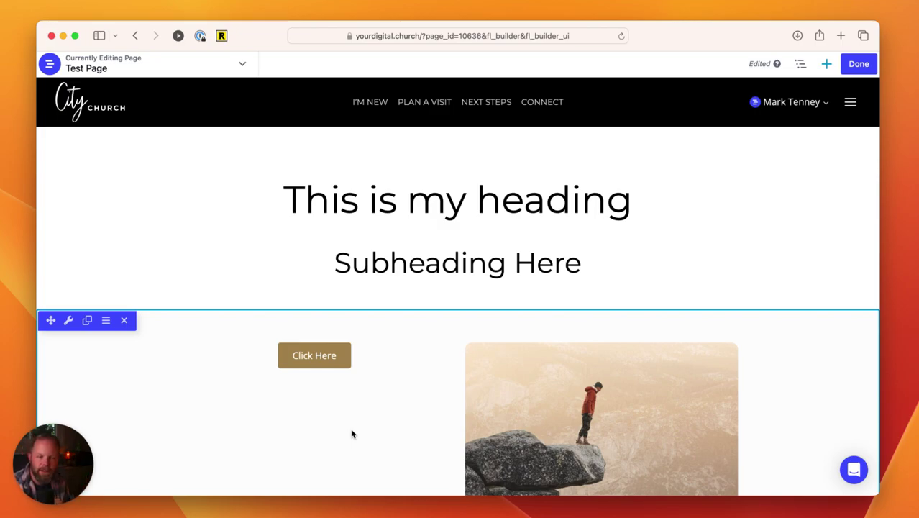
click(566, 35)
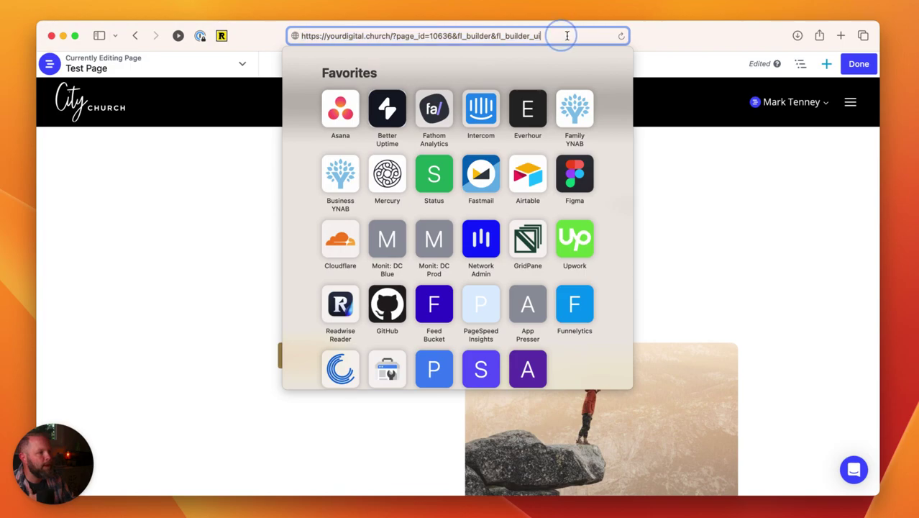
text(&safemode)
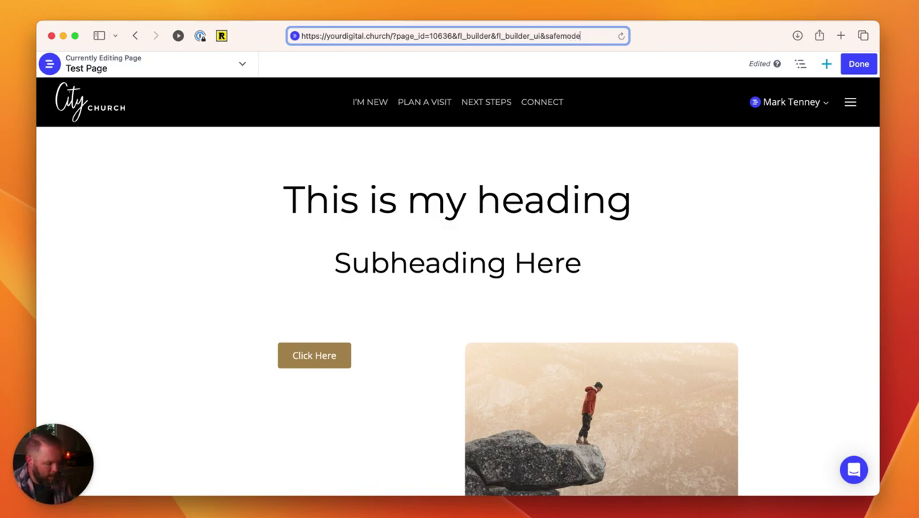
key(Return)
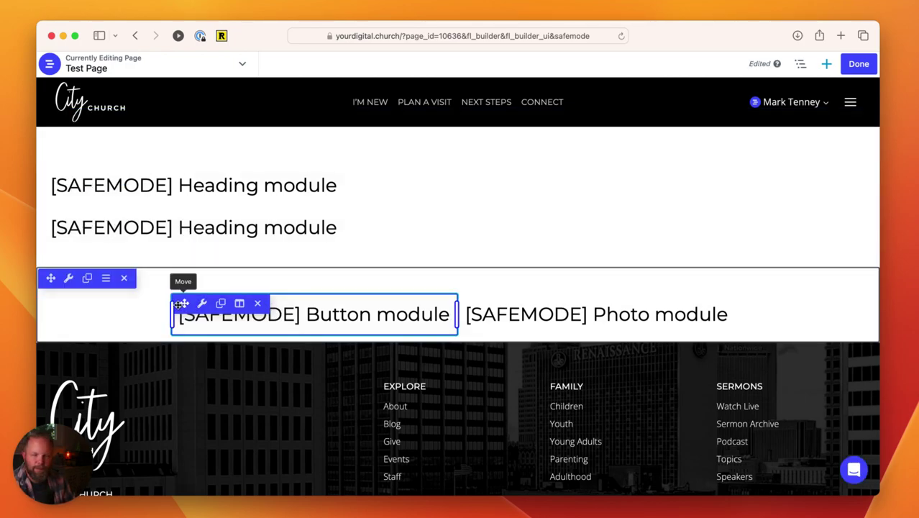
Swap the Button and Photo modules so the photo comes first, and delete the empty column left above them
drag(182, 303, 576, 303)
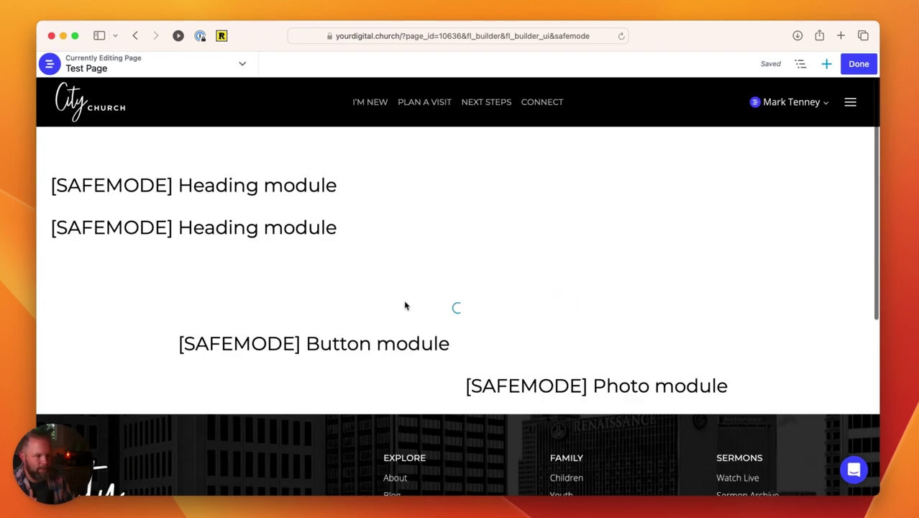
drag(471, 345, 287, 351)
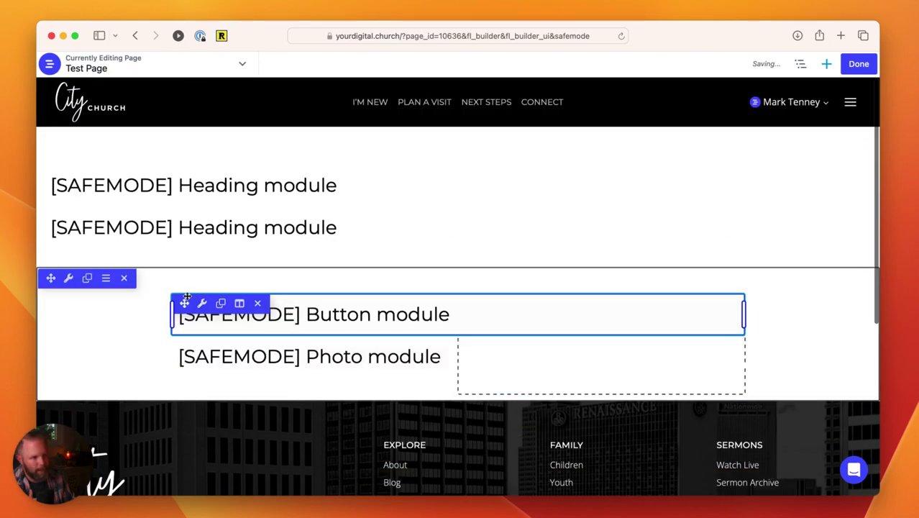
drag(185, 302, 595, 380)
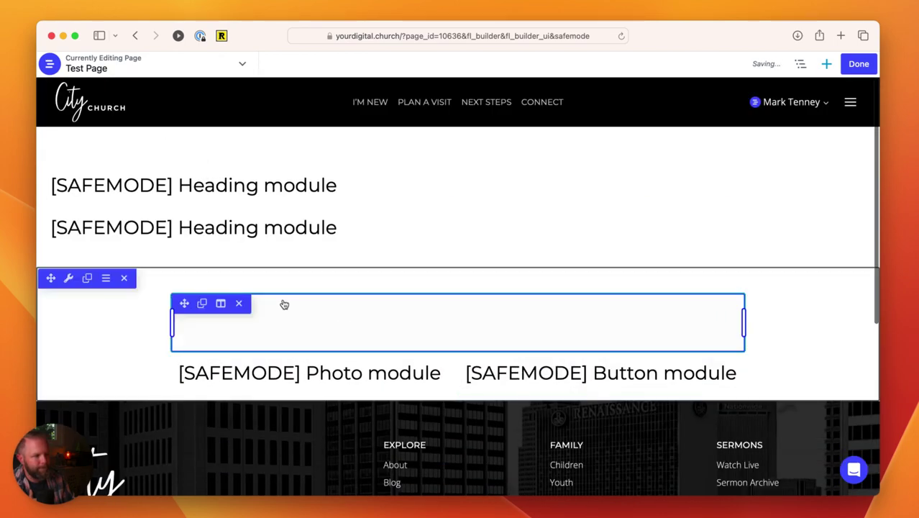
click(240, 304)
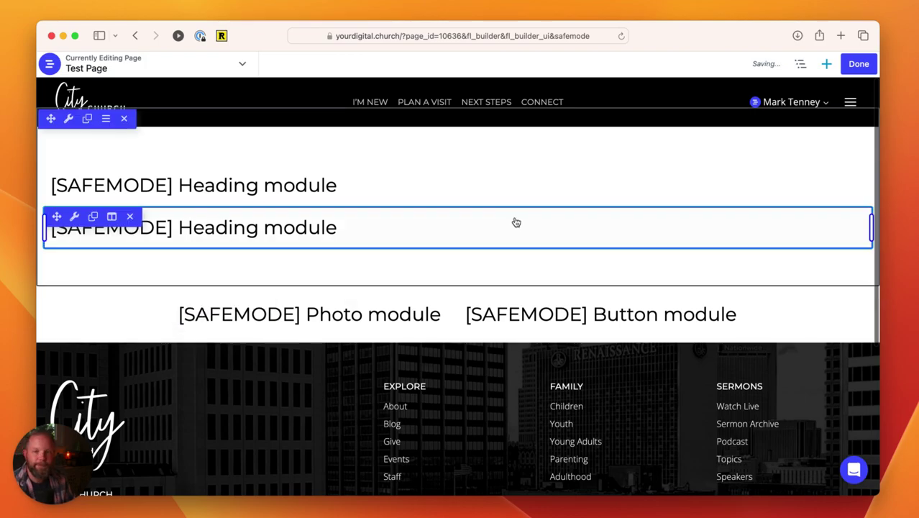